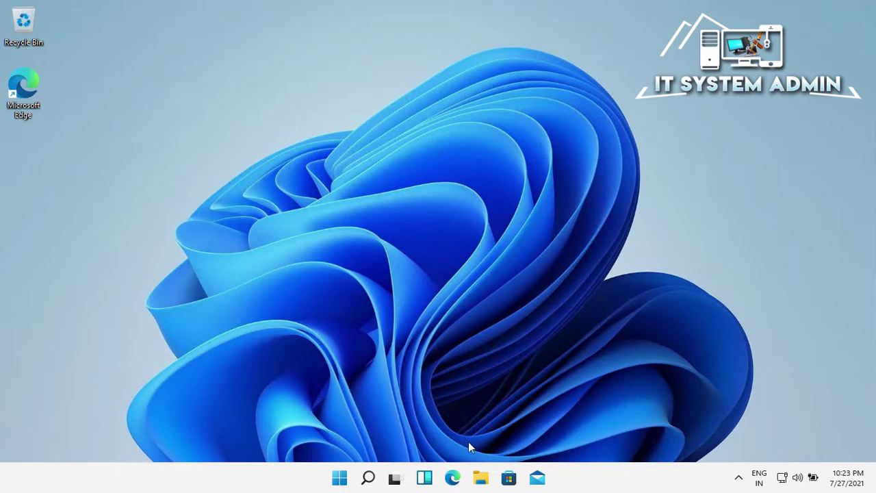
# - Open This PC in File Explorer and bring up the actions menu for Local Disk (C:)
pyautogui.click(480, 477)
pyautogui.click(128, 331)
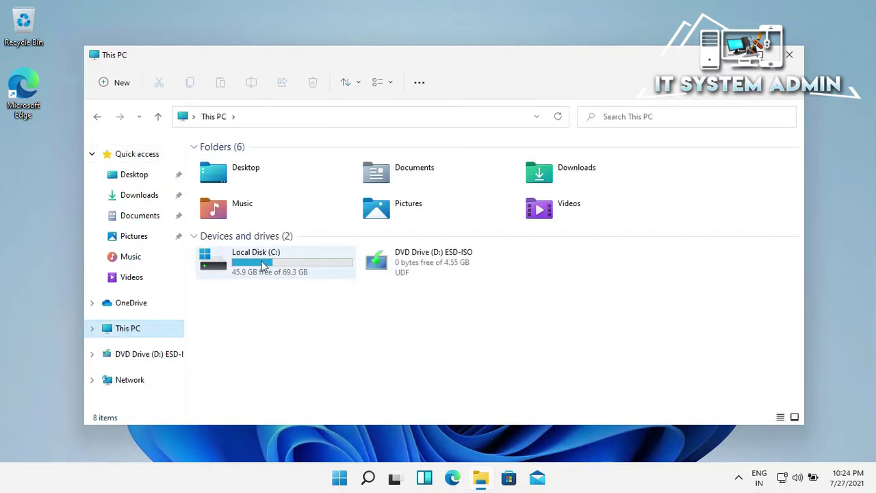
pyautogui.click(268, 266)
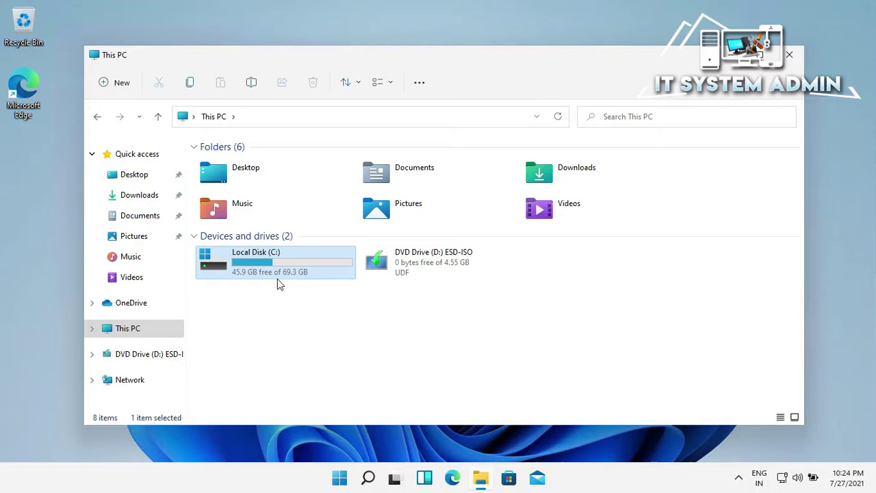
pyautogui.moveTo(277, 265)
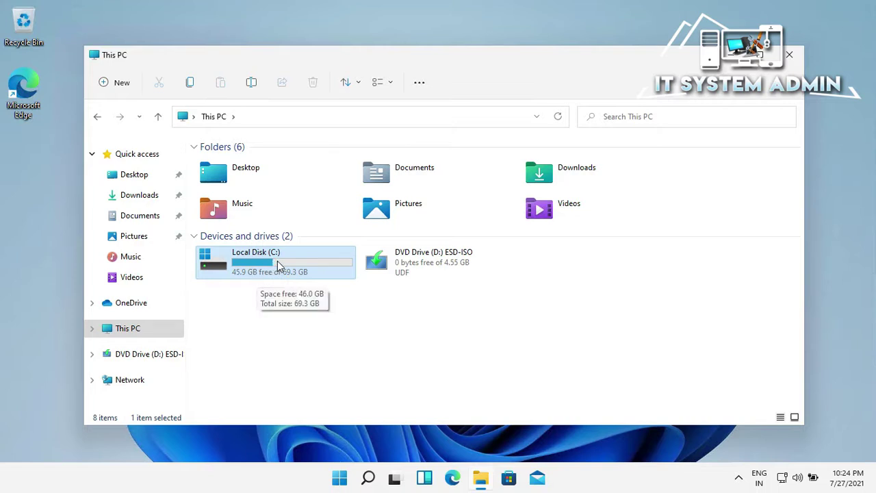
pyautogui.rightClick(278, 265)
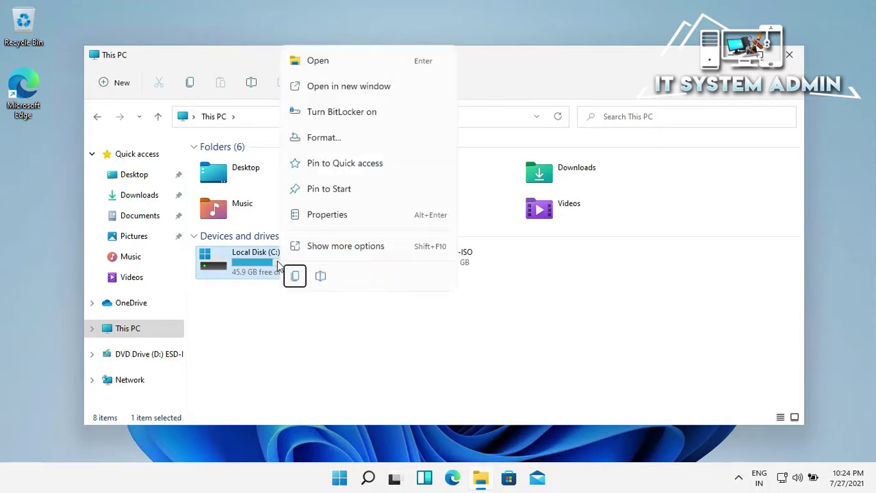
# - Try turning BitLocker on for C:, then cancel after the TPM error
pyautogui.click(361, 113)
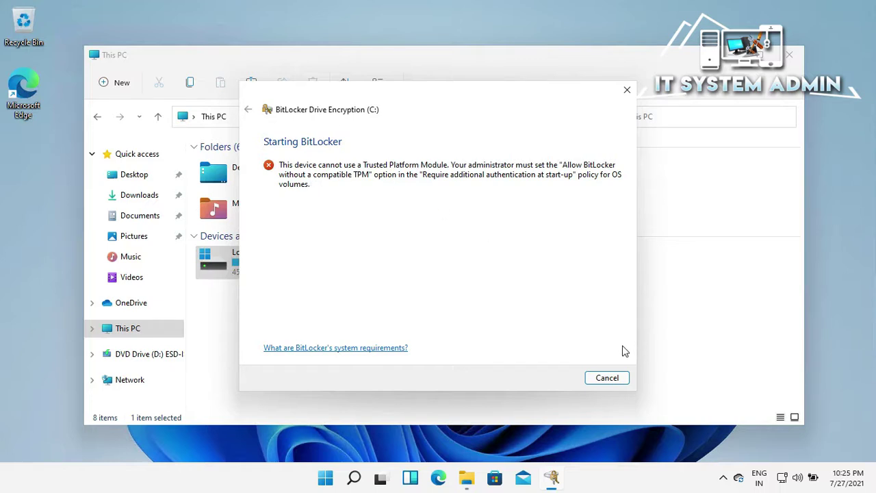
pyautogui.click(606, 379)
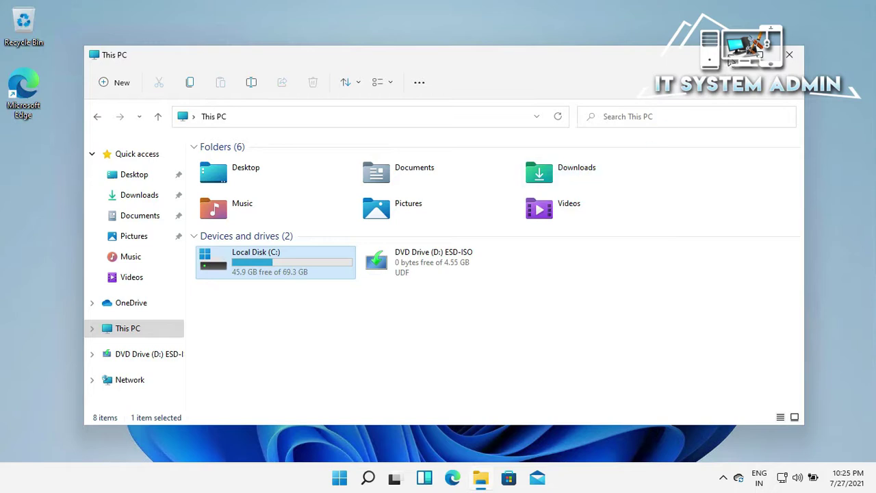
# - Minimise File Explorer and search Windows for 'group'
pyautogui.click(728, 55)
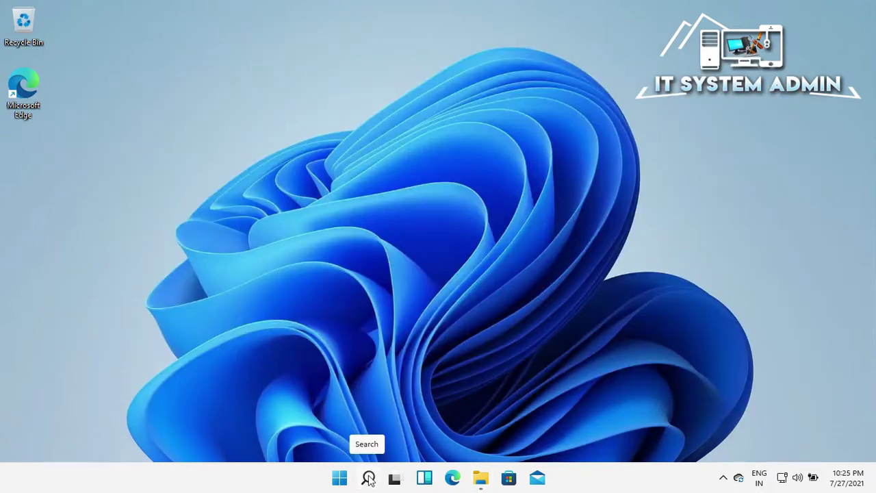
pyautogui.click(368, 479)
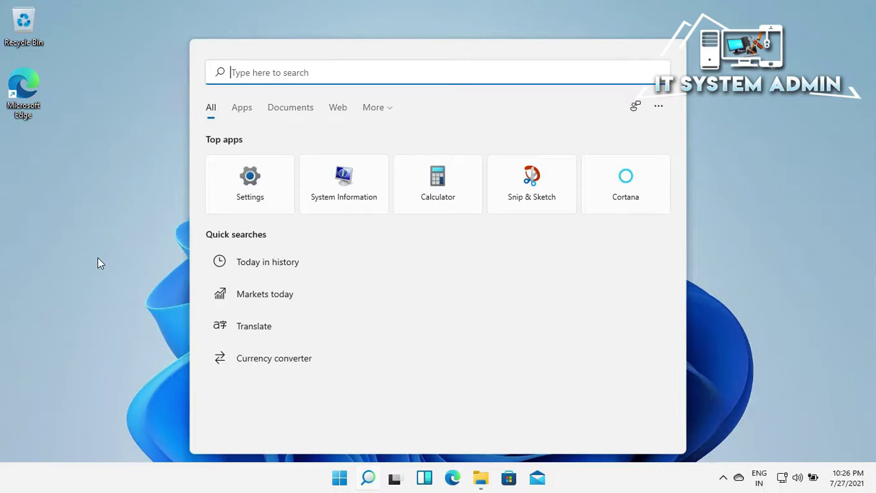
pyautogui.write('group')
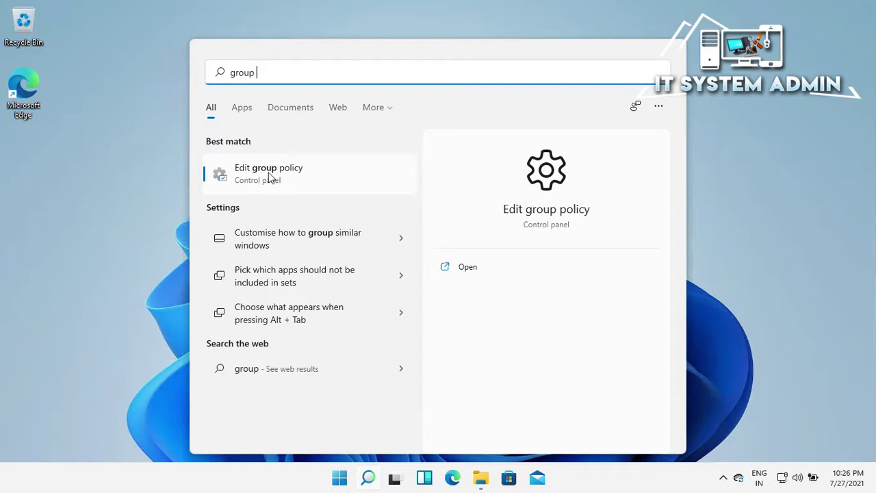
# - Launch Edit group policy and browse to Windows Components > BitLocker Drive Encryption > Operating System Drives
pyautogui.click(306, 176)
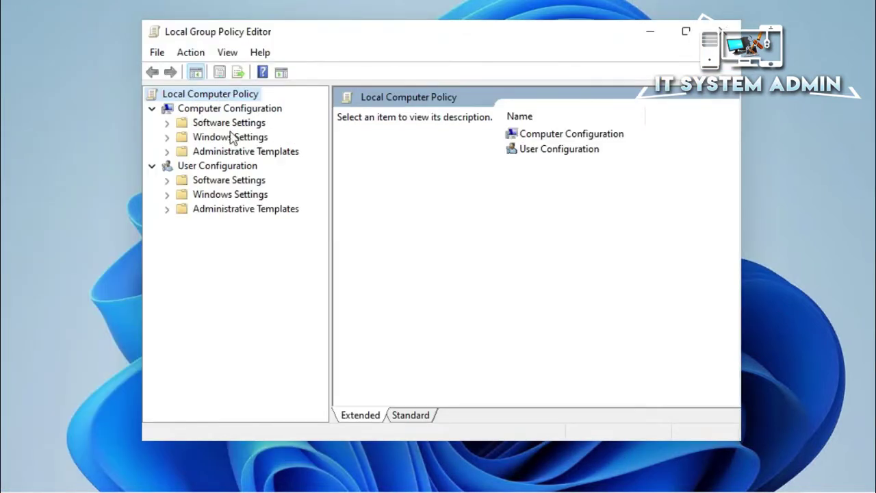
pyautogui.click(167, 153)
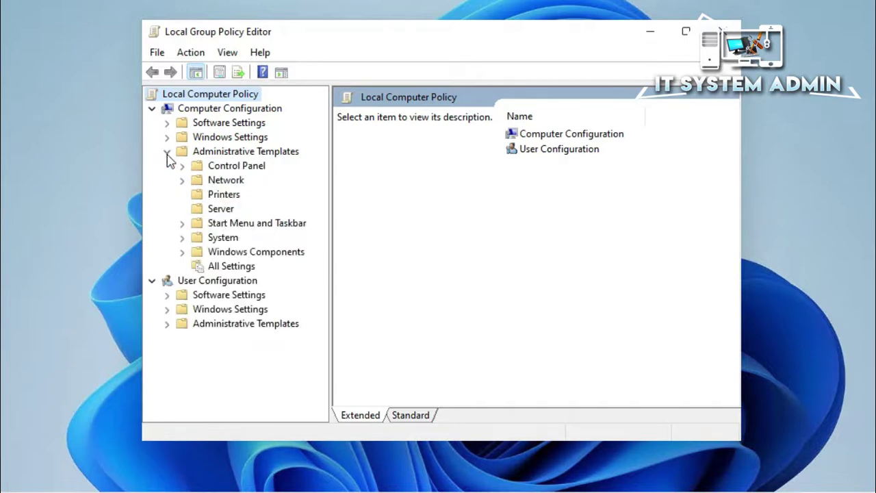
pyautogui.click(182, 252)
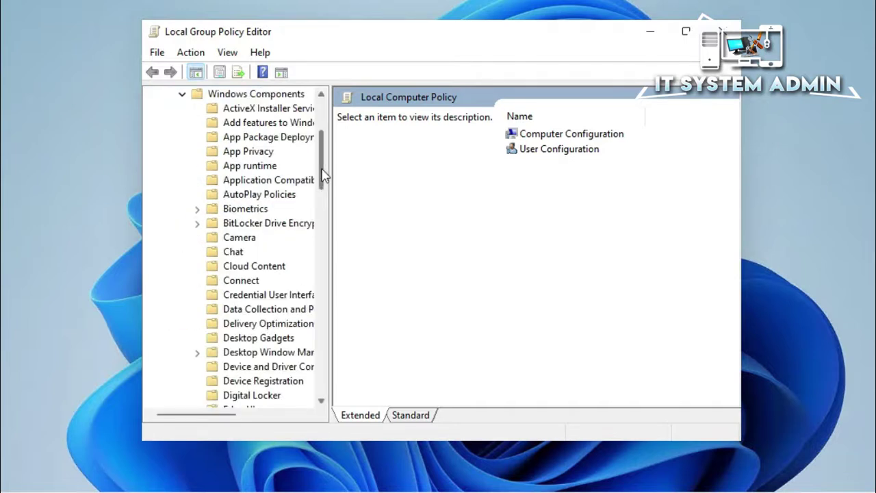
pyautogui.scroll(-1, 324, 176)
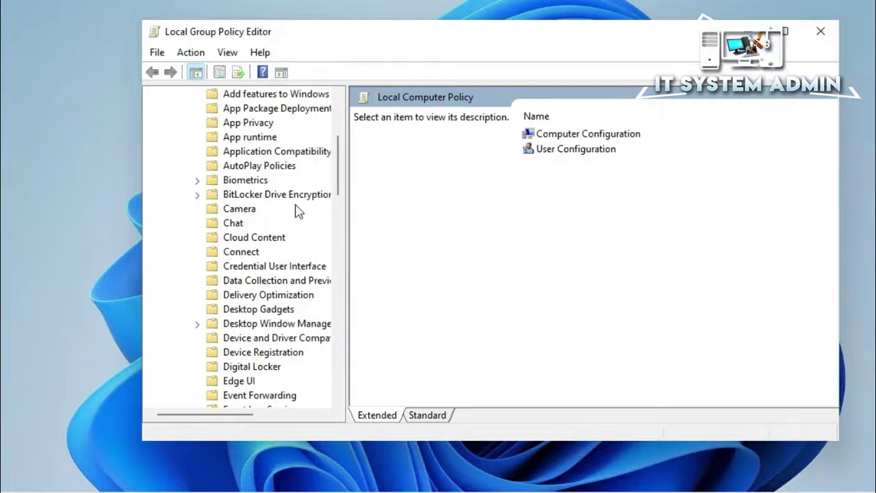
pyautogui.click(197, 195)
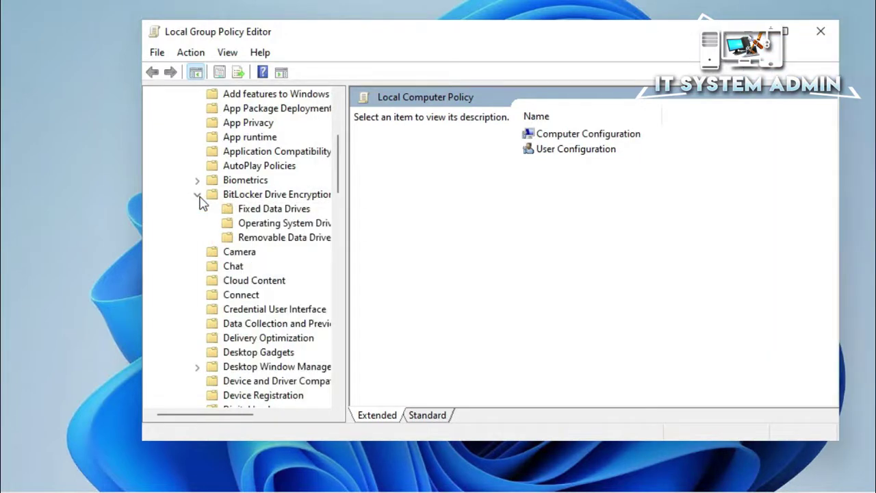
pyautogui.moveTo(347, 203); pyautogui.dragTo(353, 203)
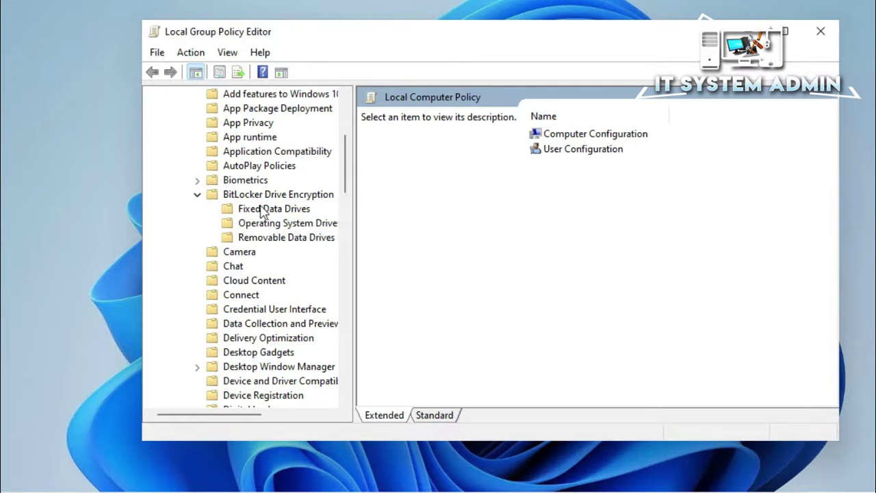
pyautogui.click(282, 212)
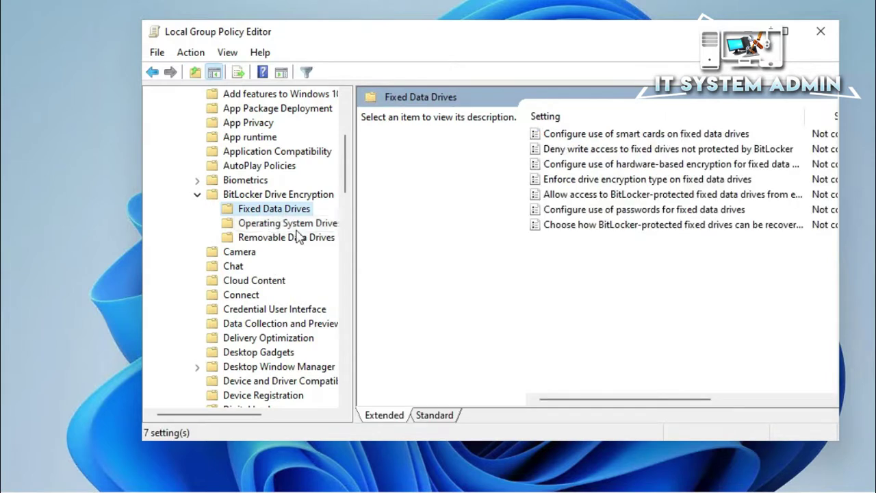
pyautogui.click(299, 229)
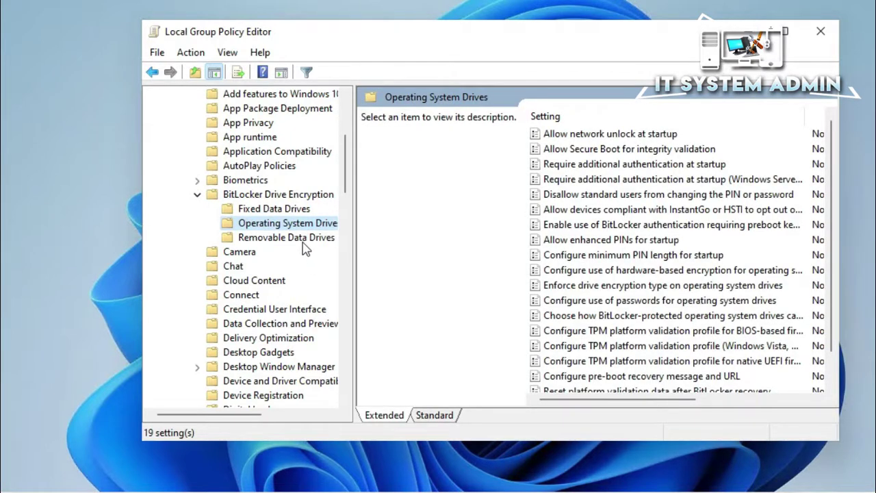
# - Select the 'Require additional authentication at startup' policy and bring up its context menu
pyautogui.click(304, 240)
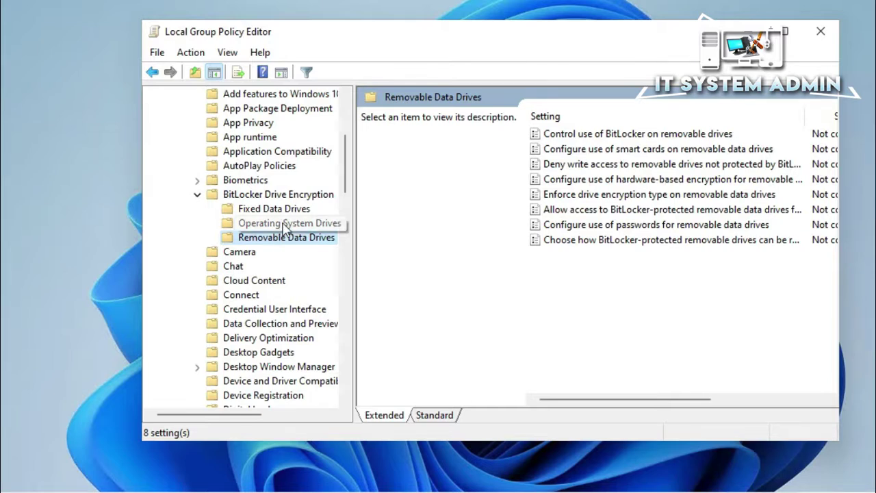
pyautogui.click(284, 224)
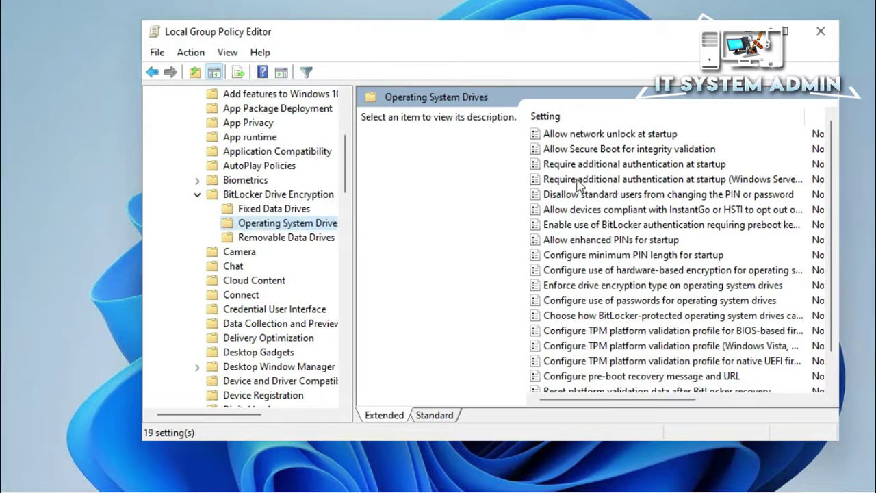
pyautogui.click(699, 180)
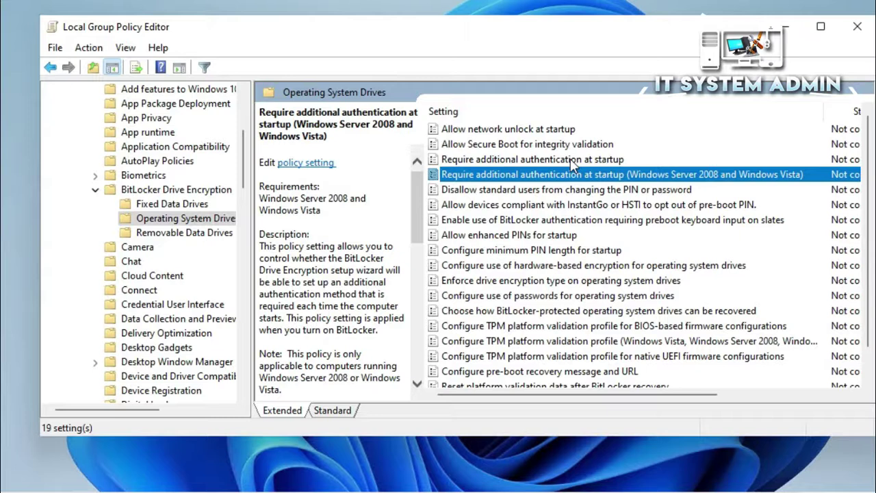
pyautogui.press('Home')
pyautogui.click(488, 160)
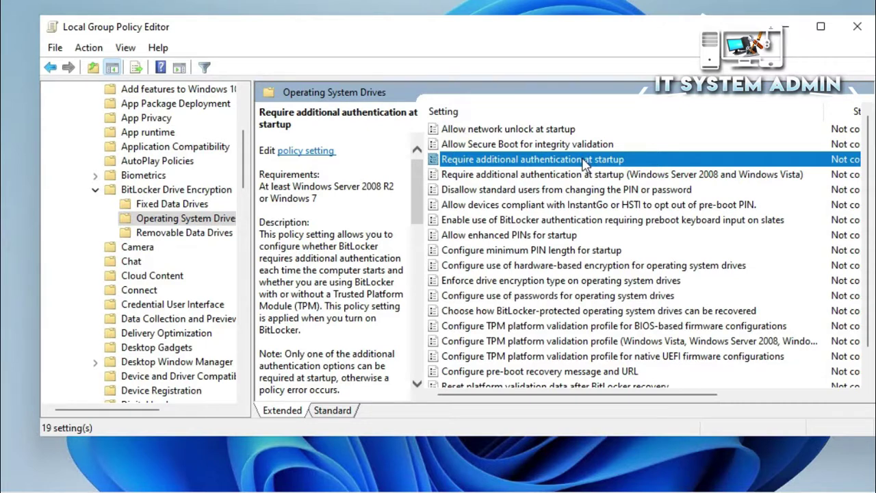
pyautogui.rightClick(584, 165)
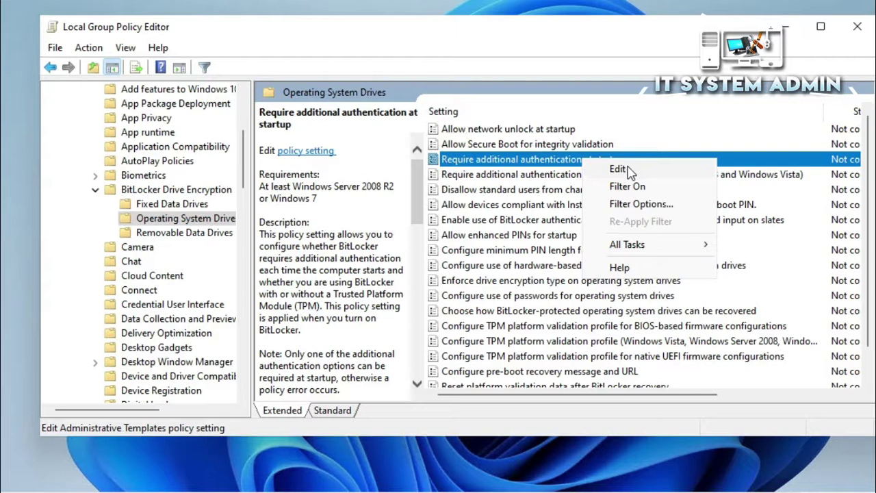
# - Set the policy to Enabled with 'Allow BitLocker without a compatible TPM', then apply and confirm
pyautogui.click(618, 169)
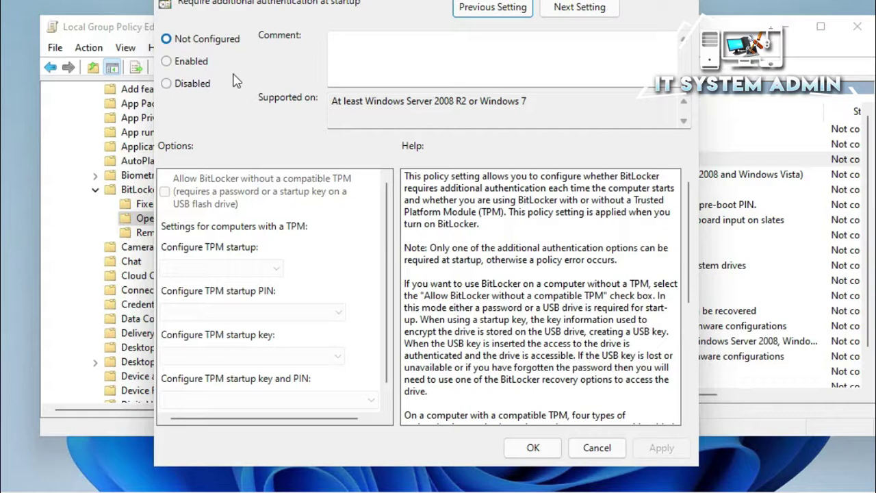
pyautogui.click(167, 62)
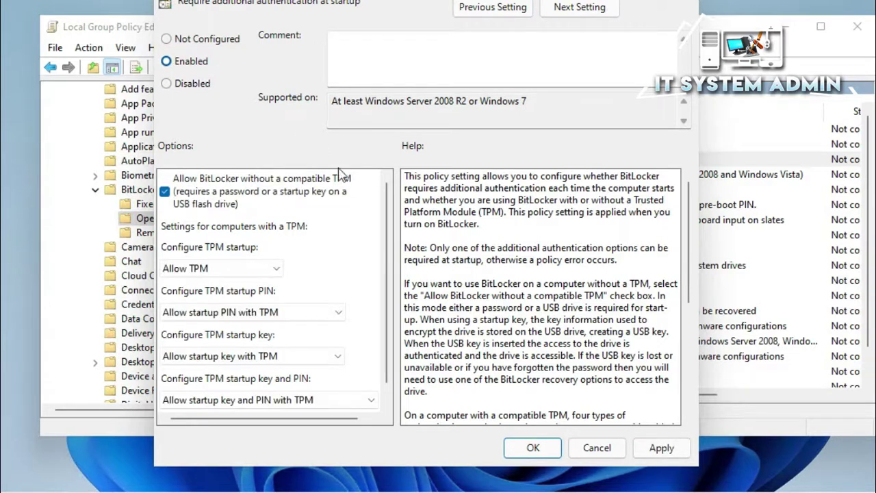
pyautogui.scroll(-1, 386, 246)
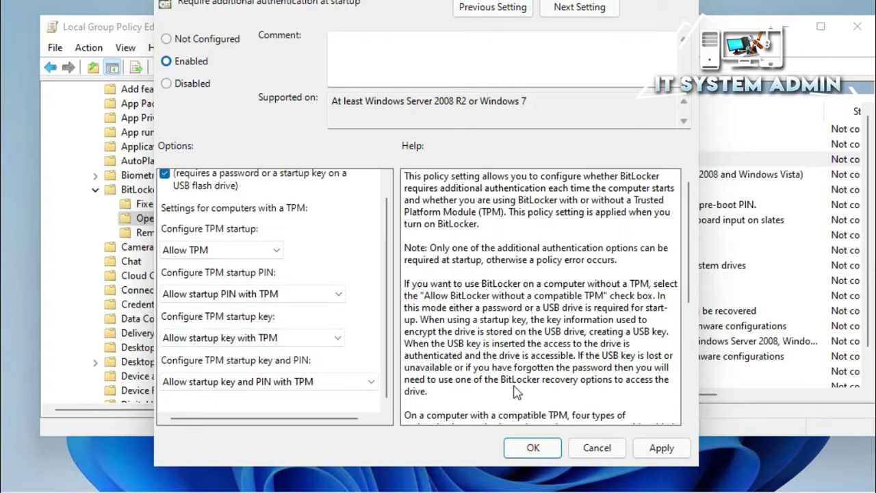
pyautogui.click(661, 449)
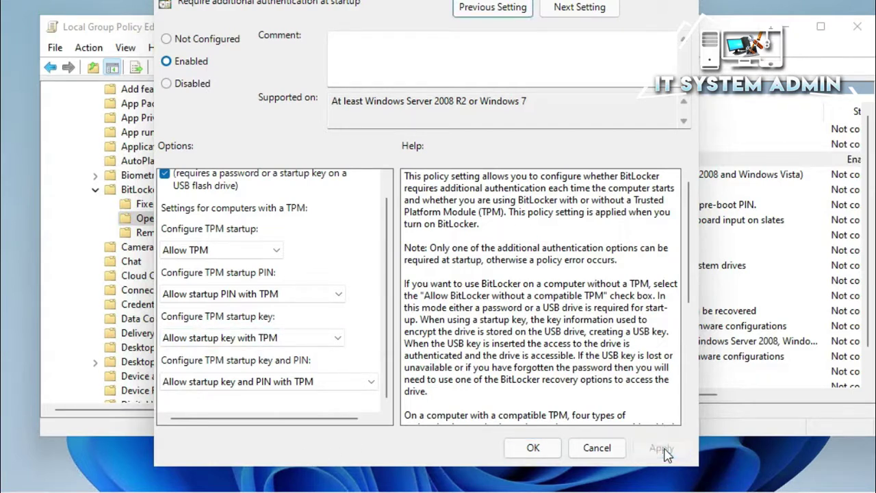
pyautogui.click(532, 448)
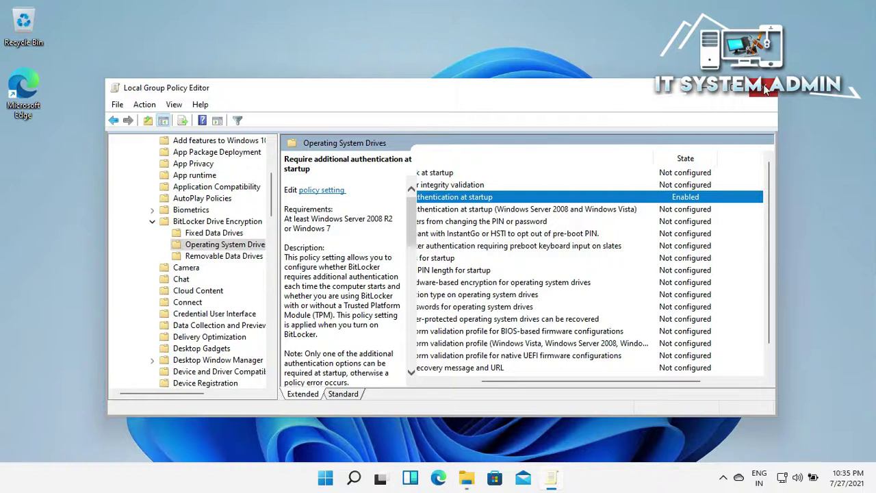
# - Close Local Group Policy Editor and return to This PC in File Explorer
pyautogui.click(763, 85)
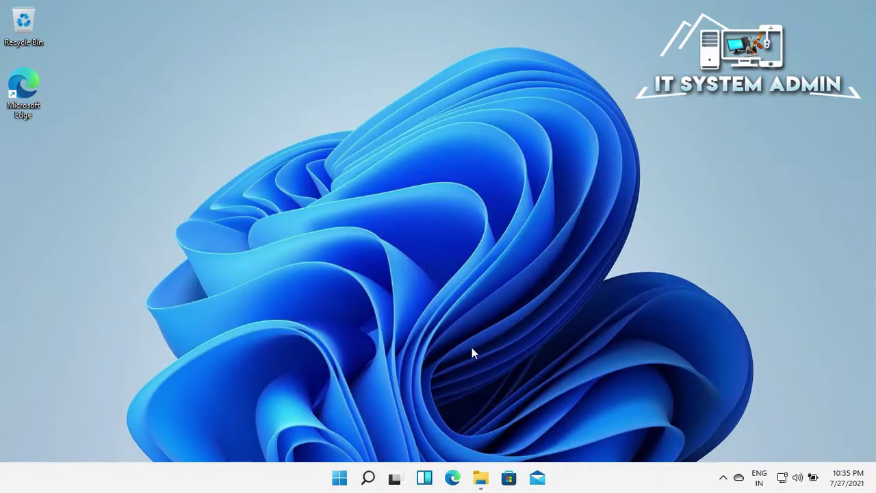
pyautogui.click(479, 479)
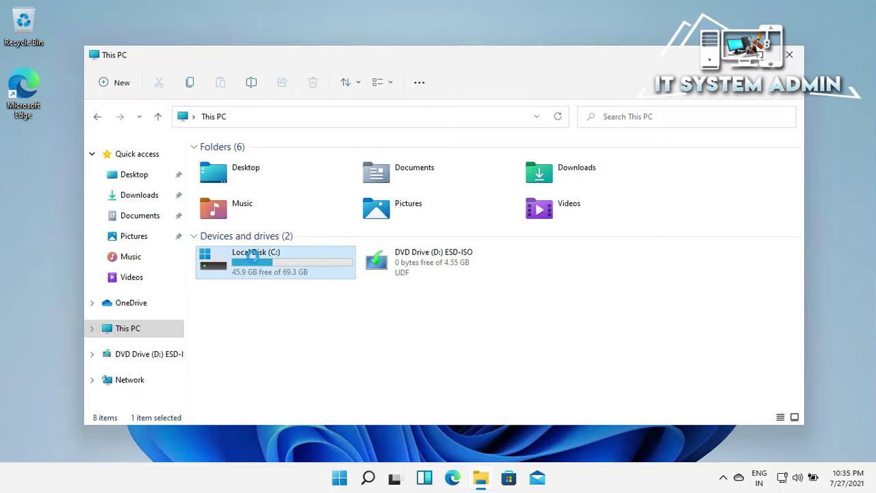
# - Turn BitLocker on for Local Disk (C:) and choose password as the startup unlock method
pyautogui.rightClick(253, 262)
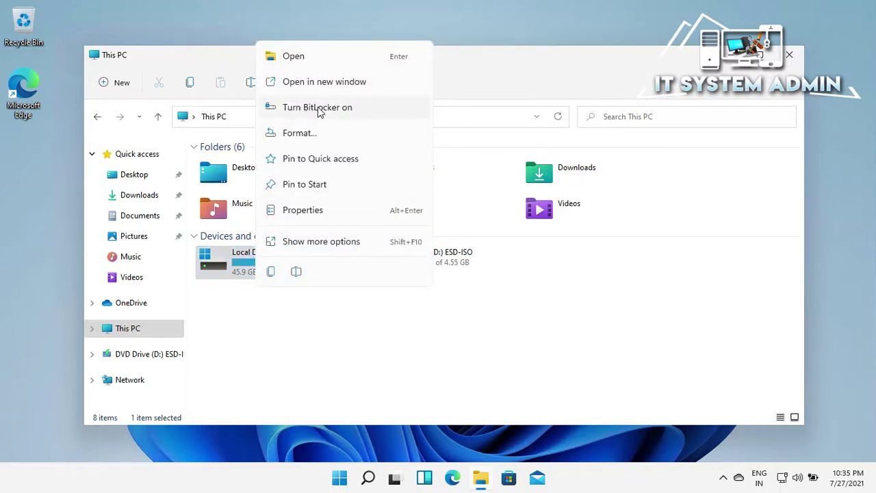
pyautogui.click(344, 109)
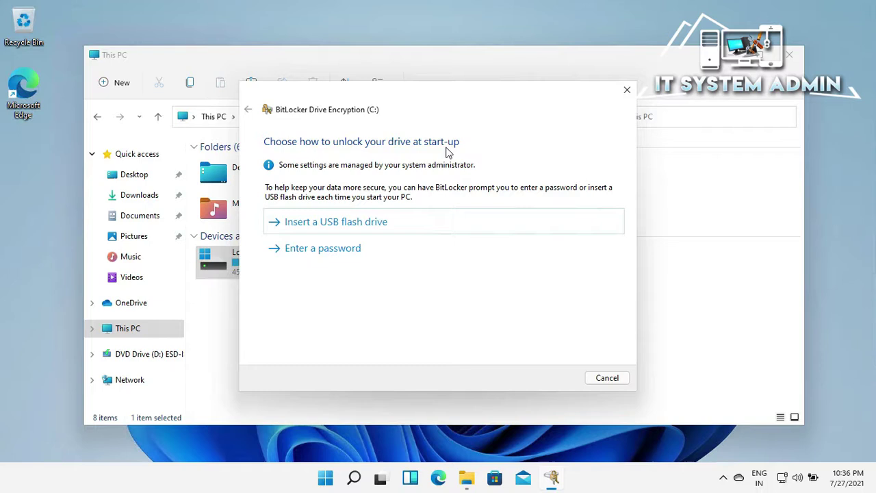
pyautogui.click(412, 258)
# - Type the startup password into the first password field, then move to the confirmation field
pyautogui.click(311, 250)
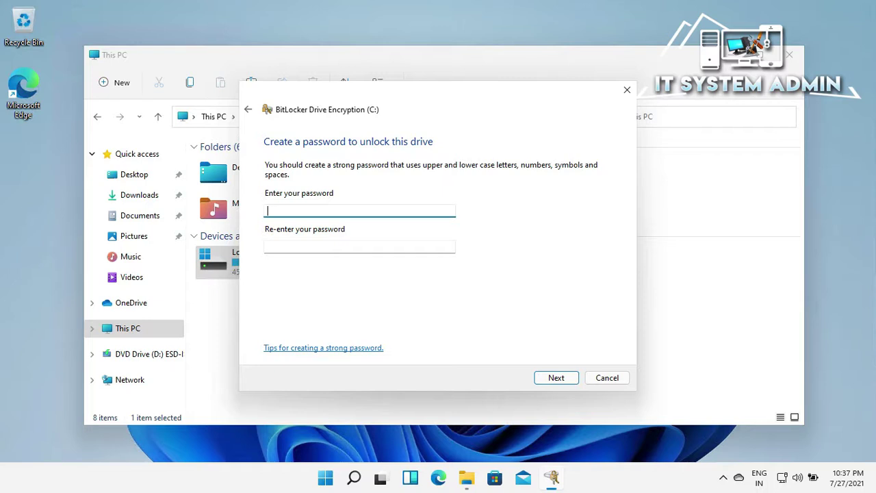
pyautogui.click(348, 248)
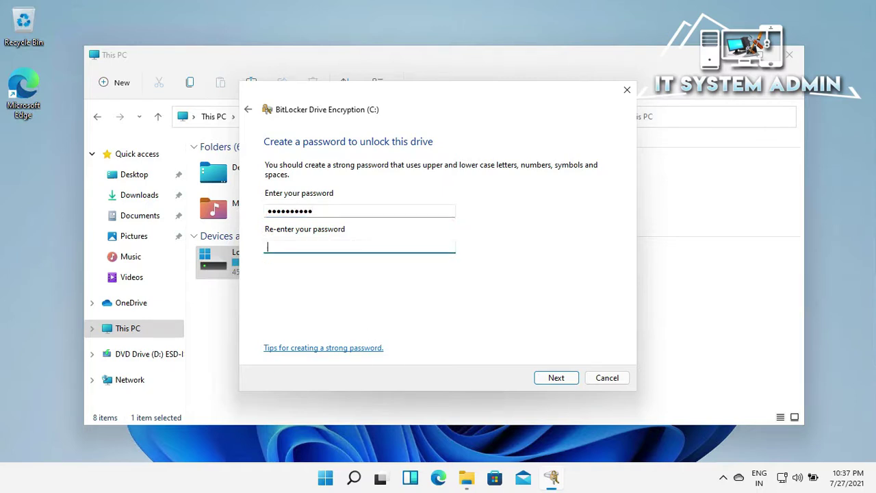
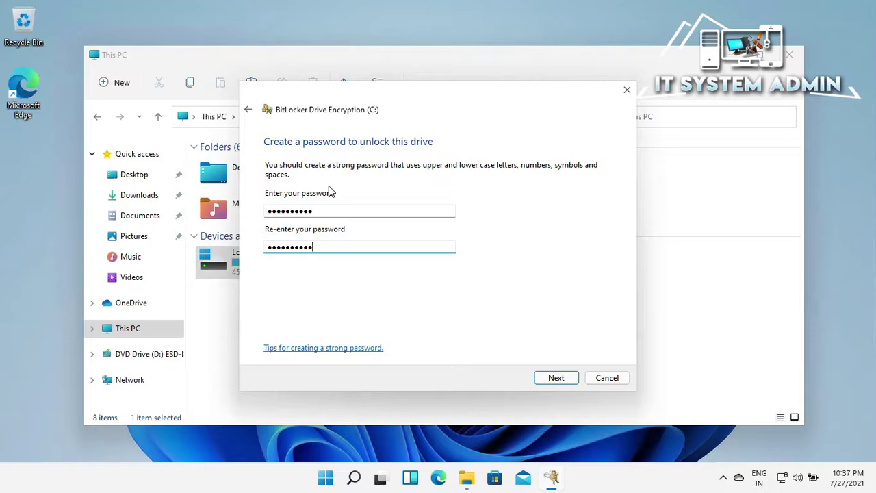
# - Continue past the password page to the recovery key backup page
pyautogui.click(556, 378)
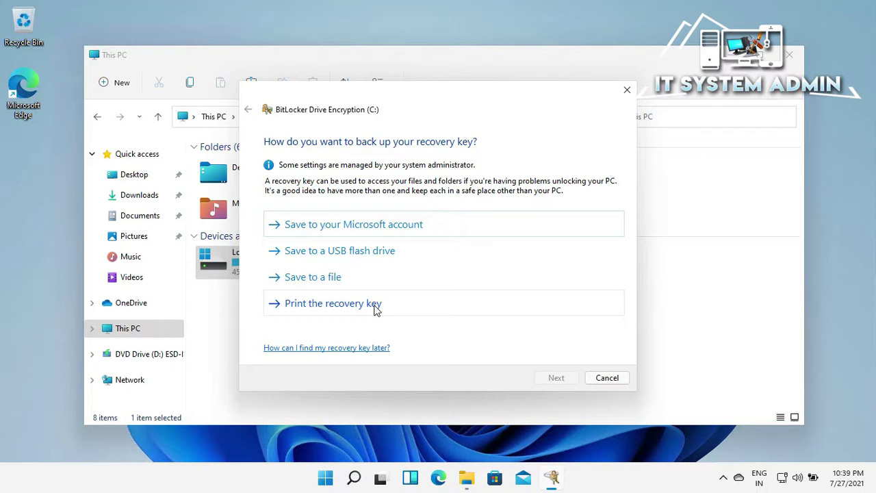
# - Print the recovery key with Microsoft Print to PDF as R_Key, then go past the backup step
pyautogui.click(331, 309)
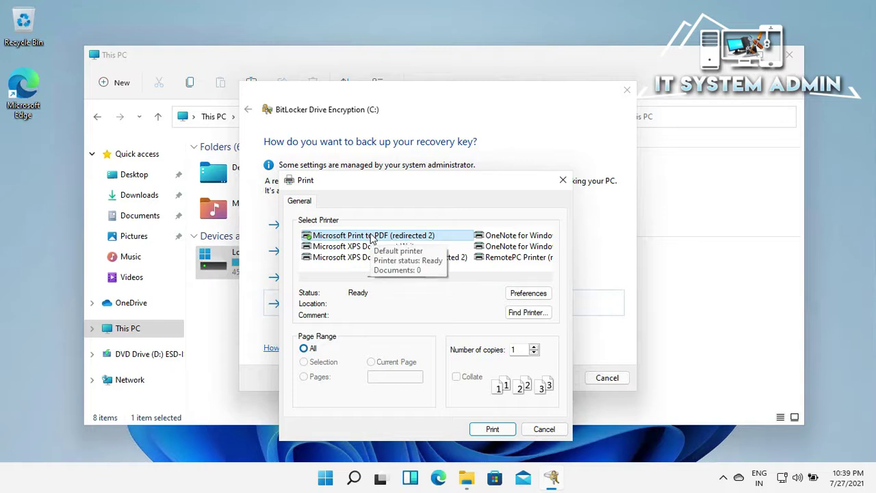
pyautogui.click(371, 237)
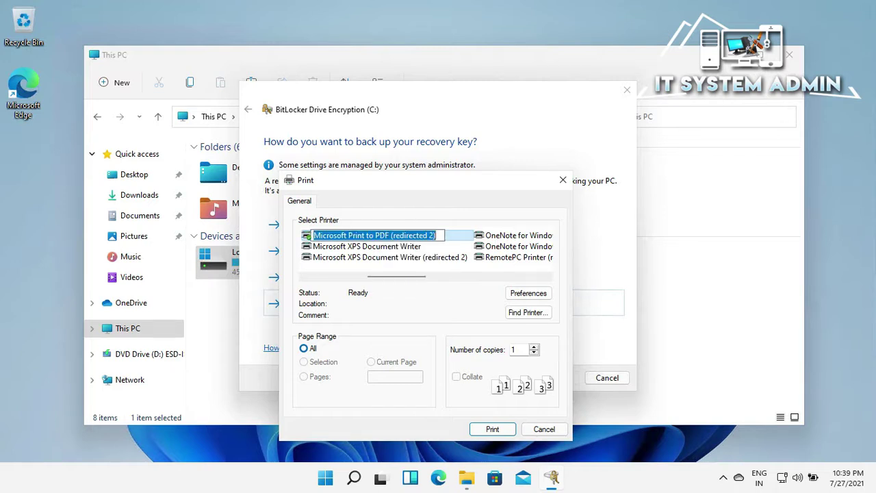
pyautogui.click(490, 430)
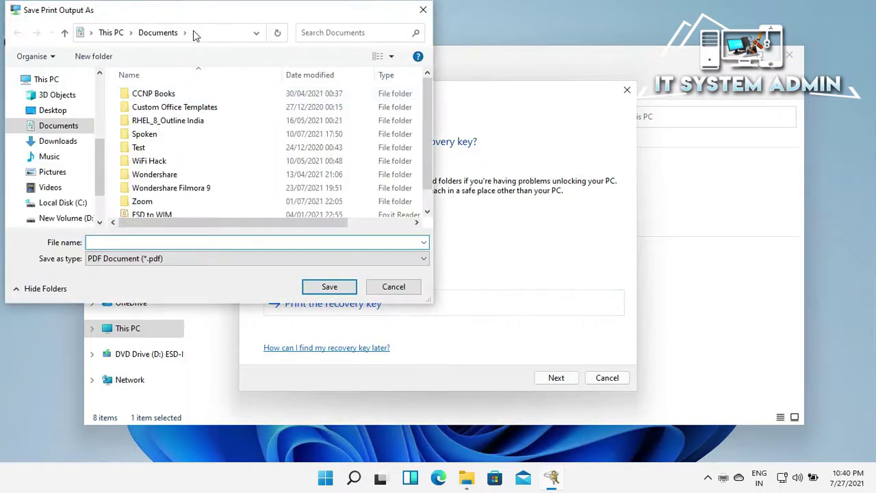
pyautogui.moveTo(197, 14); pyautogui.dragTo(367, 77)
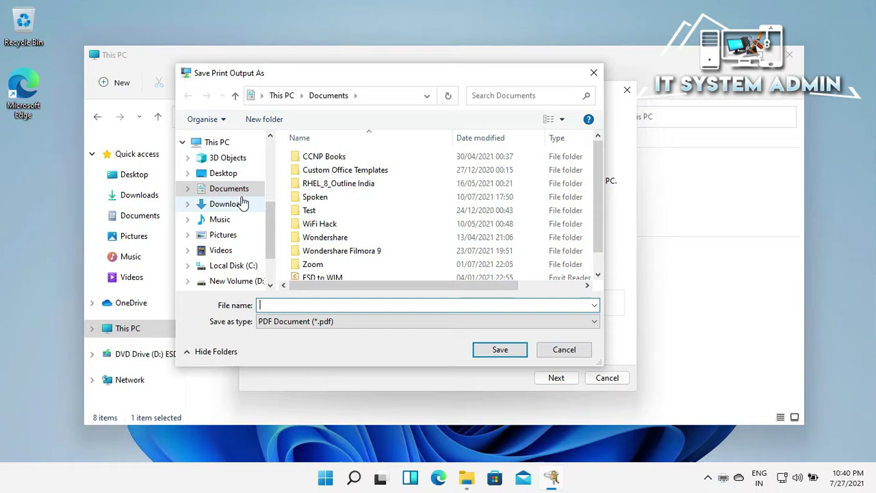
pyautogui.moveTo(58, 125)
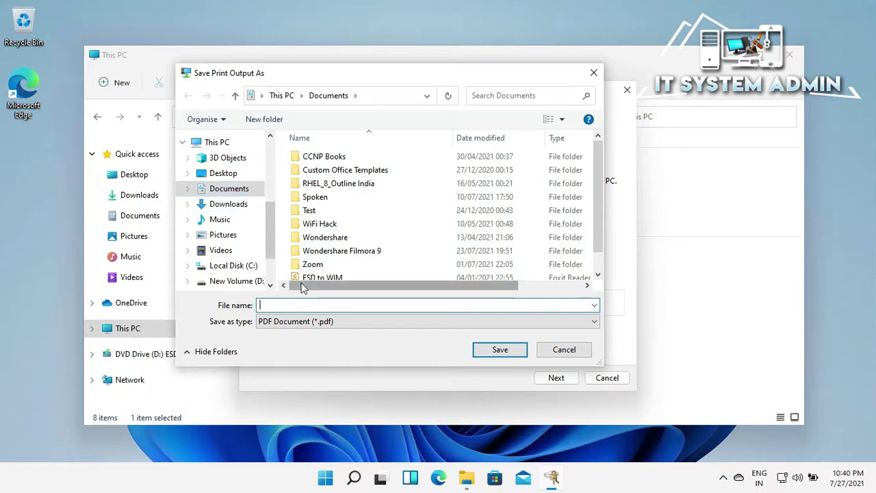
pyautogui.write('R_Key')
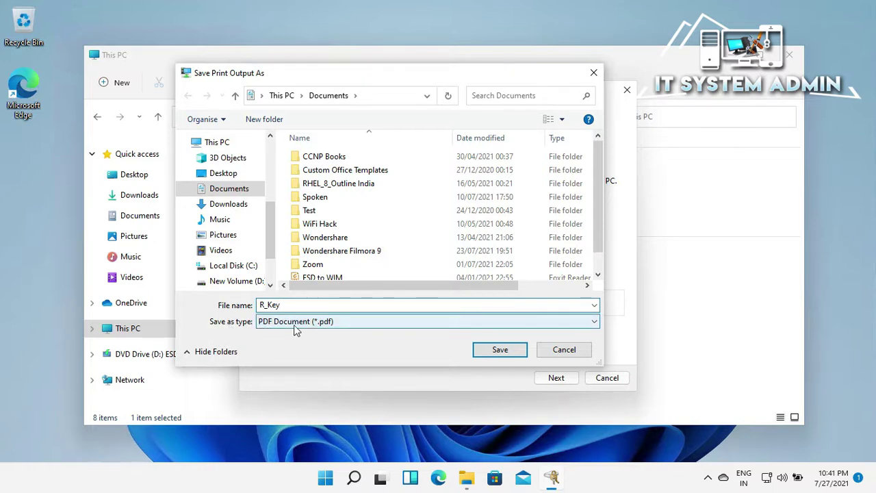
pyautogui.click(507, 350)
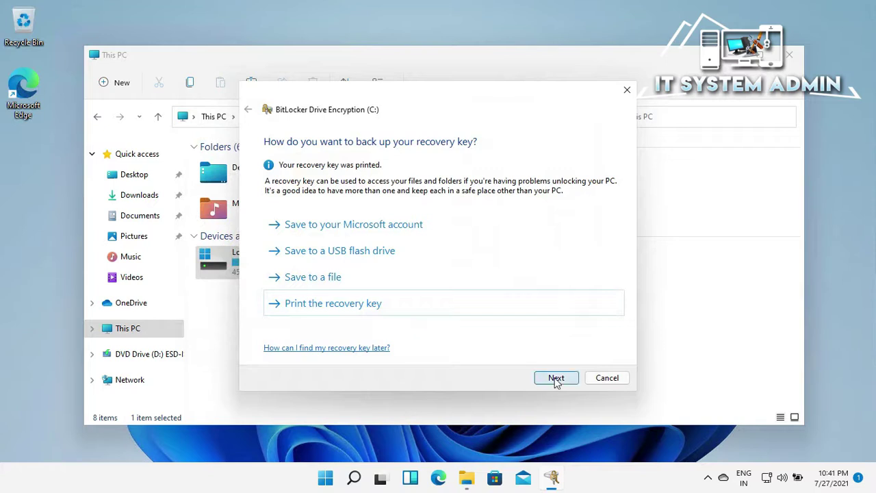
pyautogui.click(556, 378)
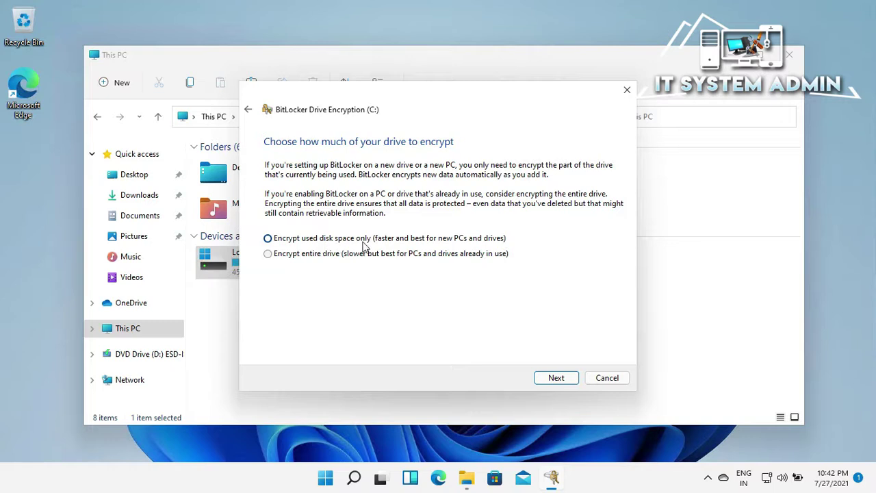
# - Accept used-space-only and the new encryption mode, and start encryption with the BitLocker system check on
pyautogui.click(557, 377)
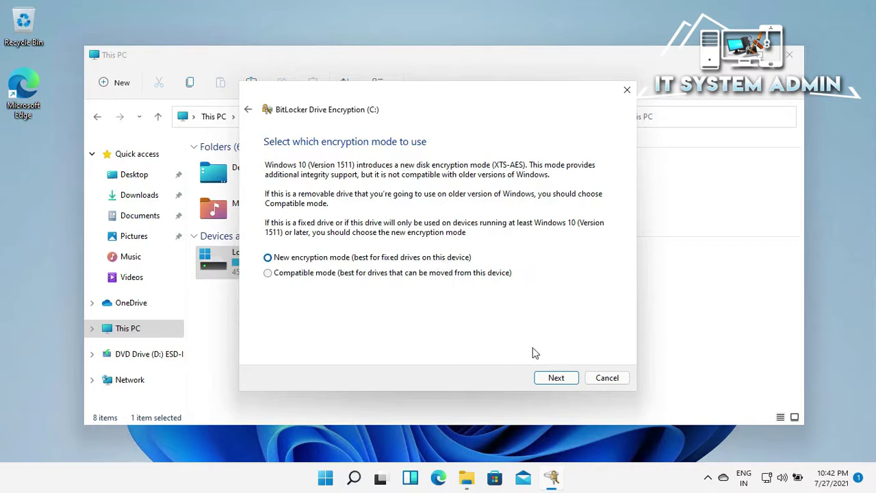
pyautogui.click(549, 377)
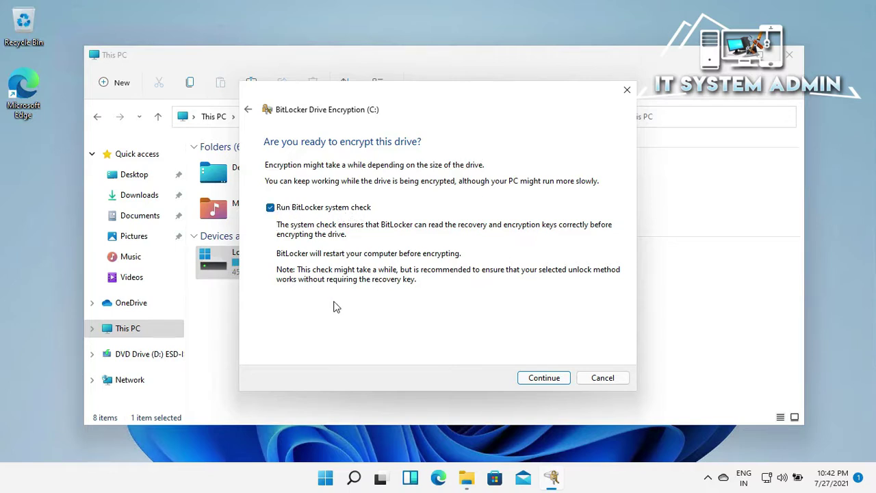
pyautogui.click(544, 378)
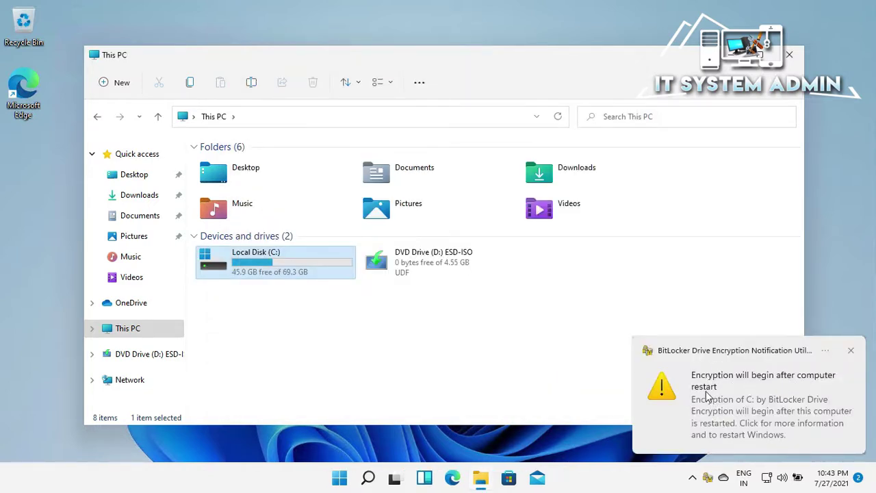
# - Dismiss the BitLocker restart notice, close File Explorer, and bring up Restart from Start's power menu
pyautogui.click(851, 351)
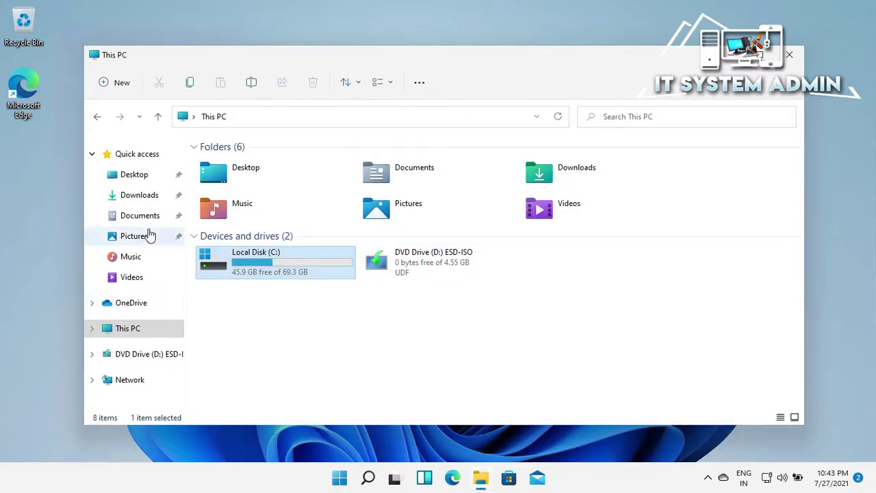
pyautogui.click(147, 218)
pyautogui.click(791, 57)
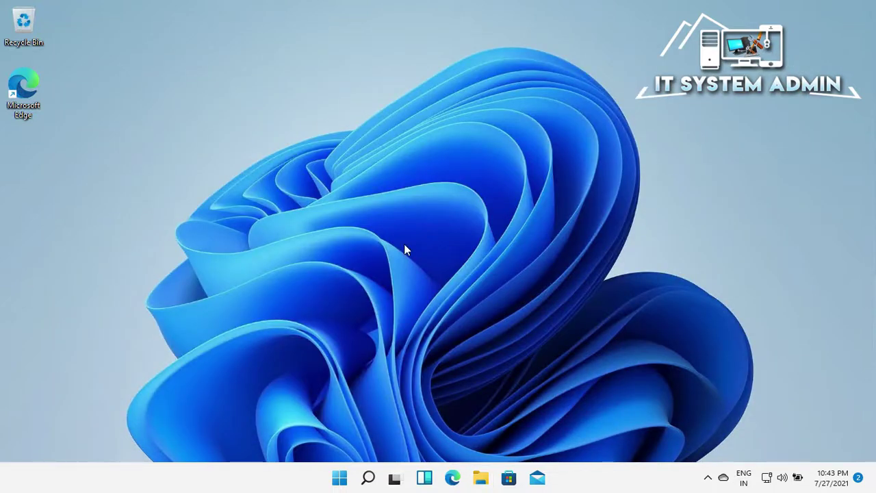
pyautogui.click(341, 477)
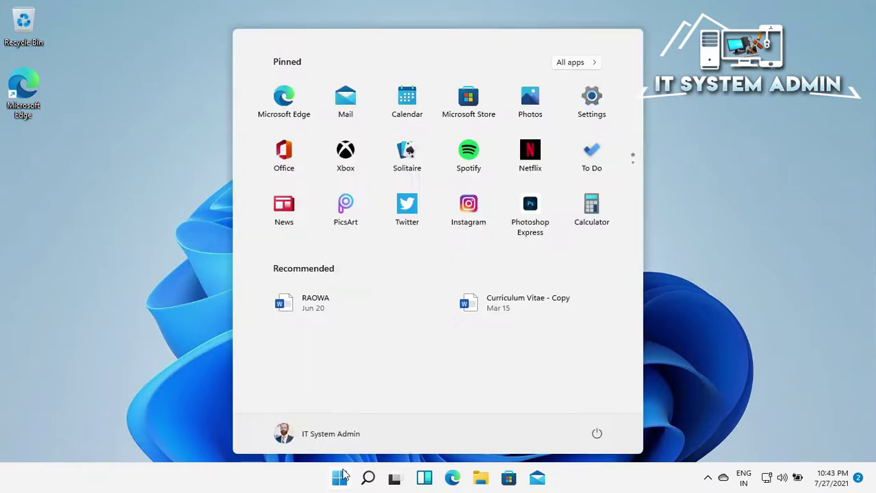
pyautogui.click(597, 434)
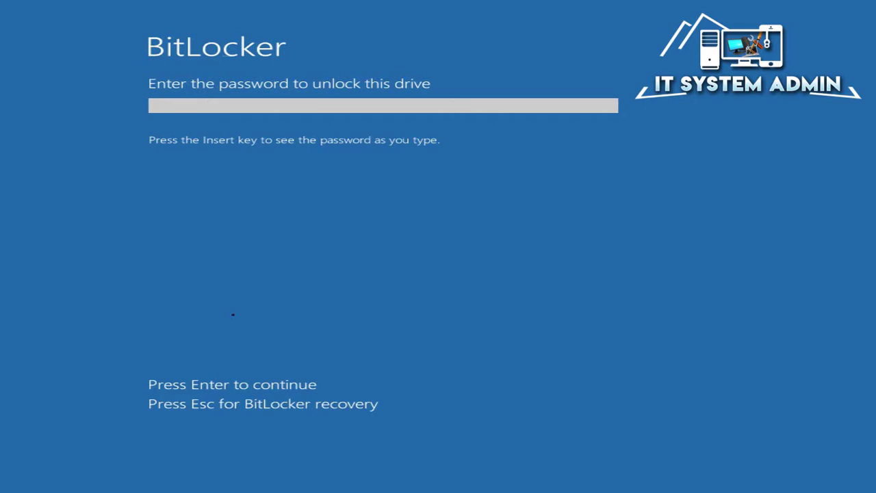
# - Enter the BitLocker startup password to unlock C:, then the account password to sign in
pyautogui.press('Return')
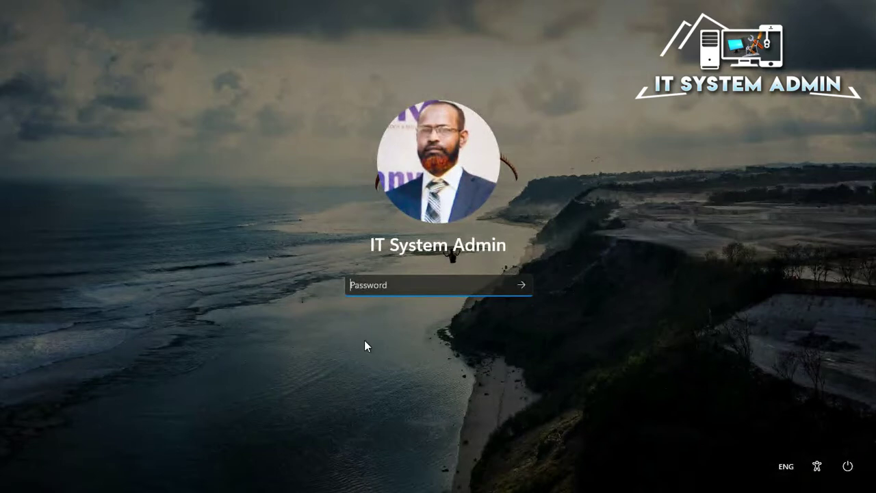
pyautogui.press('Return')
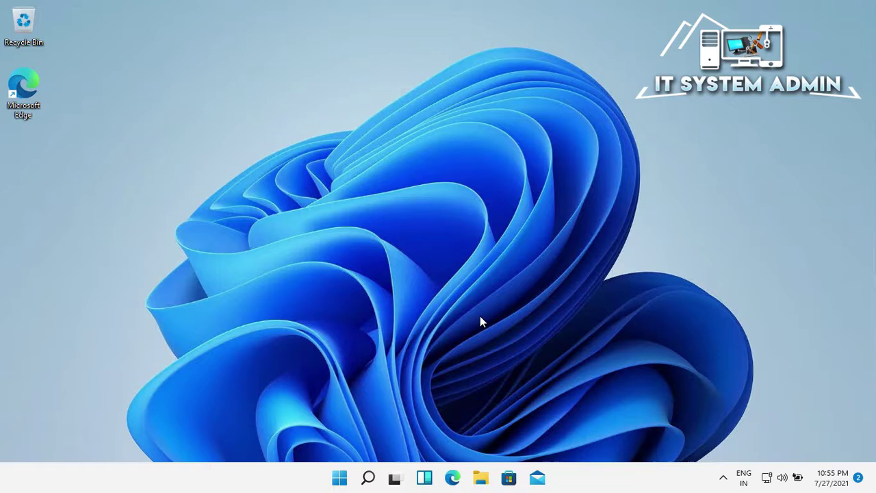
# - Open a new File Explorer window with Win+E and view This PC to see the locked C: drive
pyautogui.press('super+e')
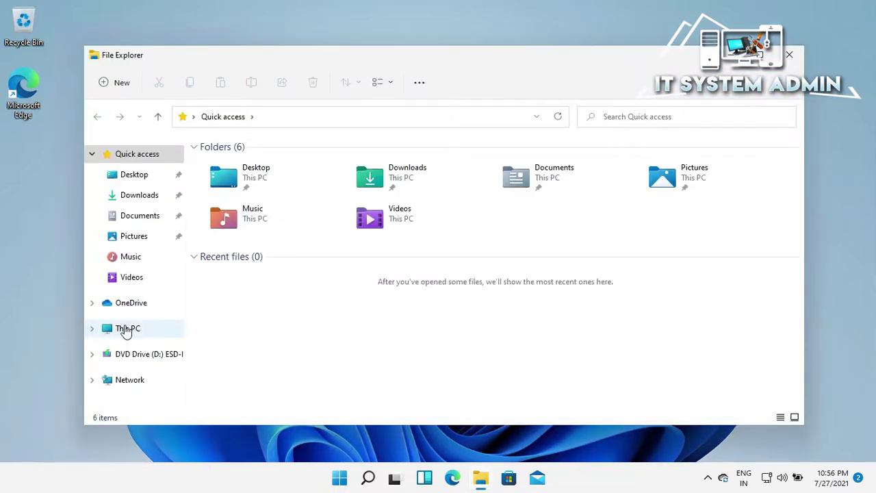
pyautogui.click(126, 330)
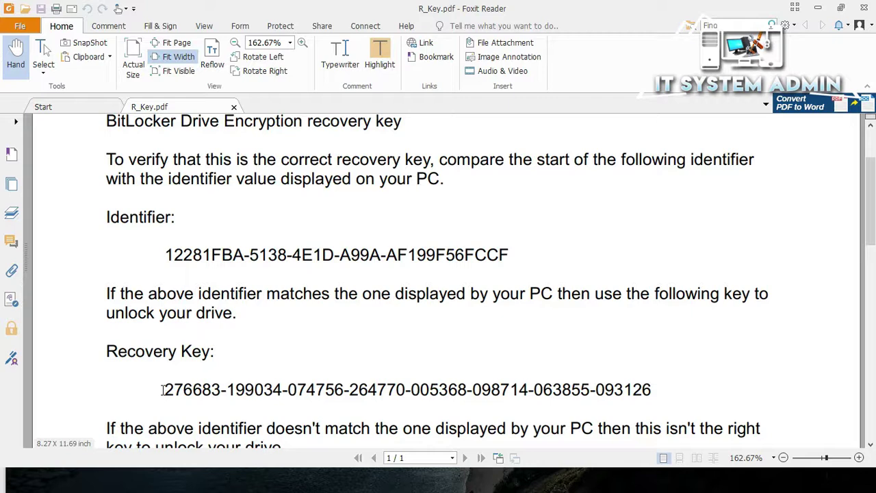
# - Highlight the recovery key digits in R_Key.pdf, deselect them, and close Foxit Reader
pyautogui.moveTo(163, 389); pyautogui.dragTo(652, 389)
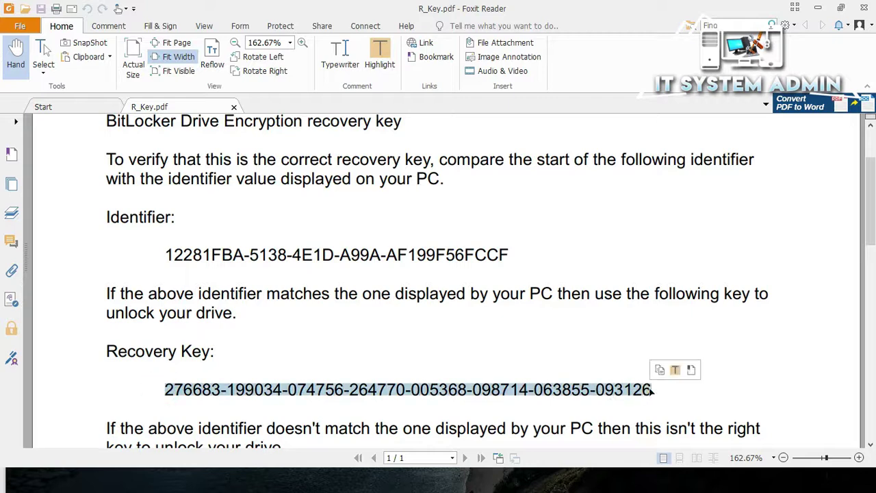
pyautogui.click(652, 390)
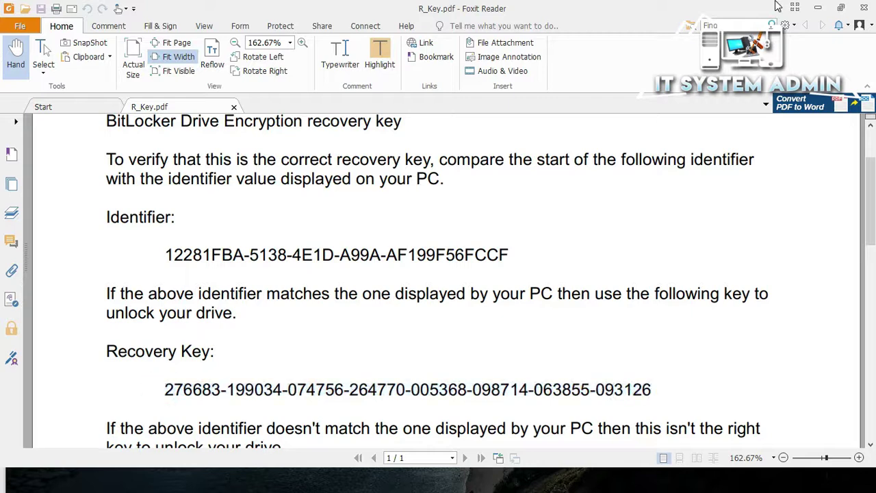
pyautogui.click(868, 7)
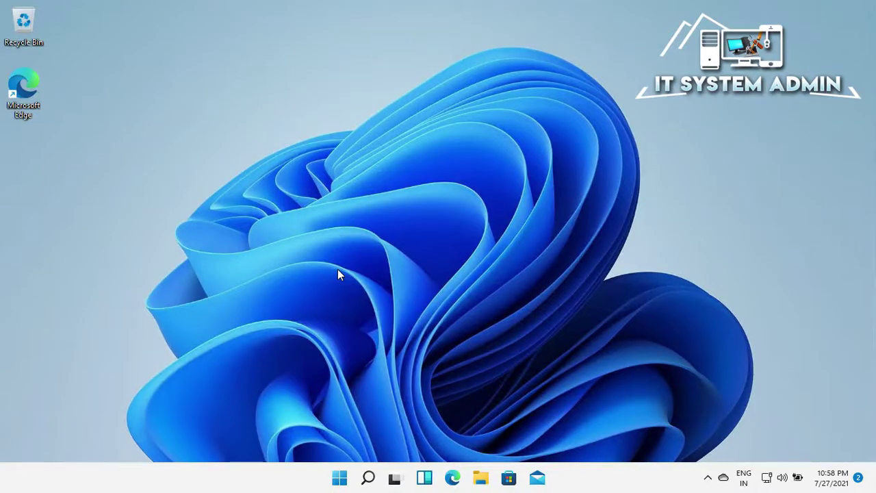